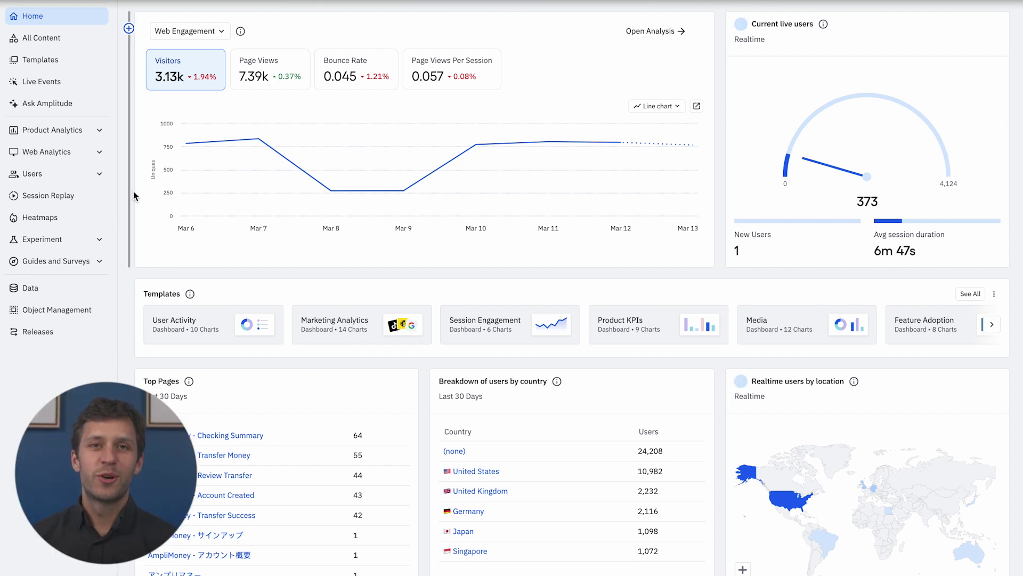
Play the 7:45:13 AM session from the homepage Session Replays list in the mini-player
scroll(134, 192, "down", 3)
scroll(134, 192, "down", 9)
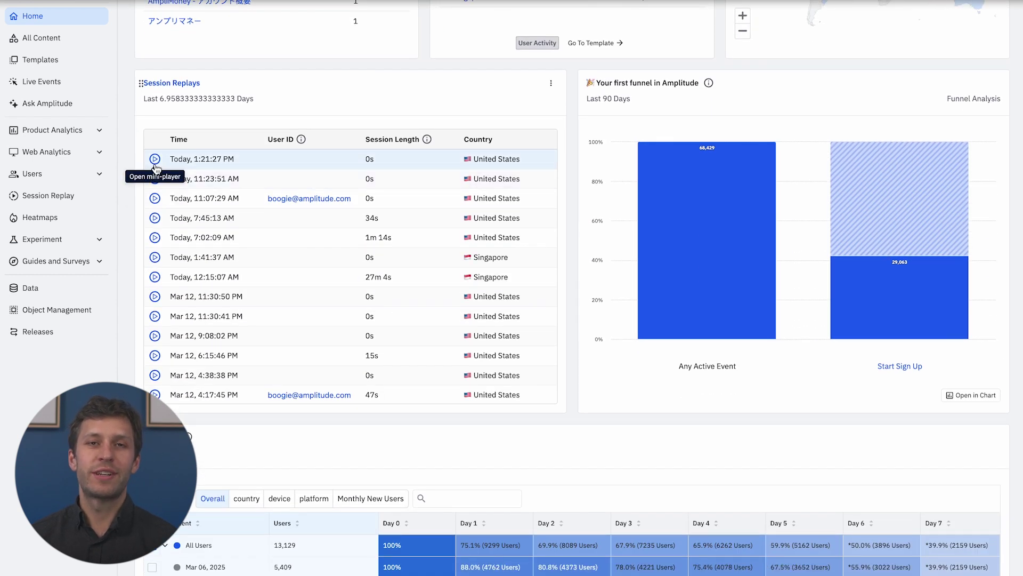
left_click(154, 220)
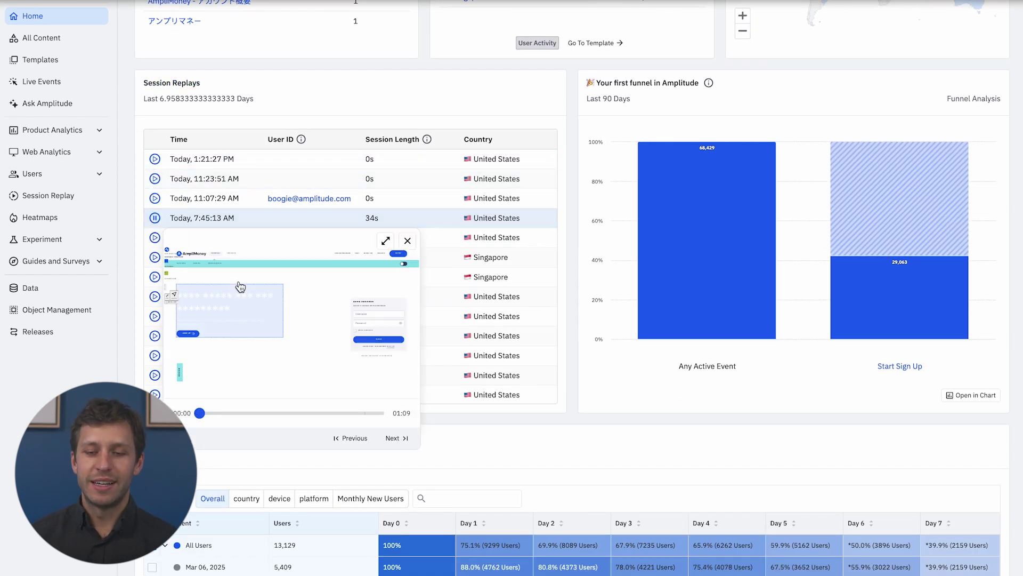
Advance two sessions to the Singapore replay and expand it into the full replay viewer
left_click(395, 439)
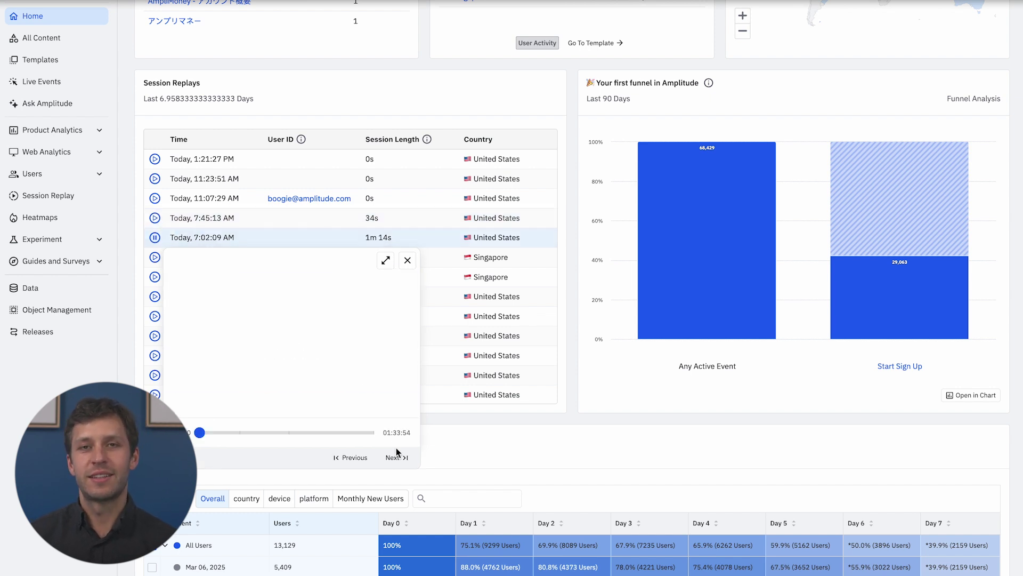
left_click(397, 458)
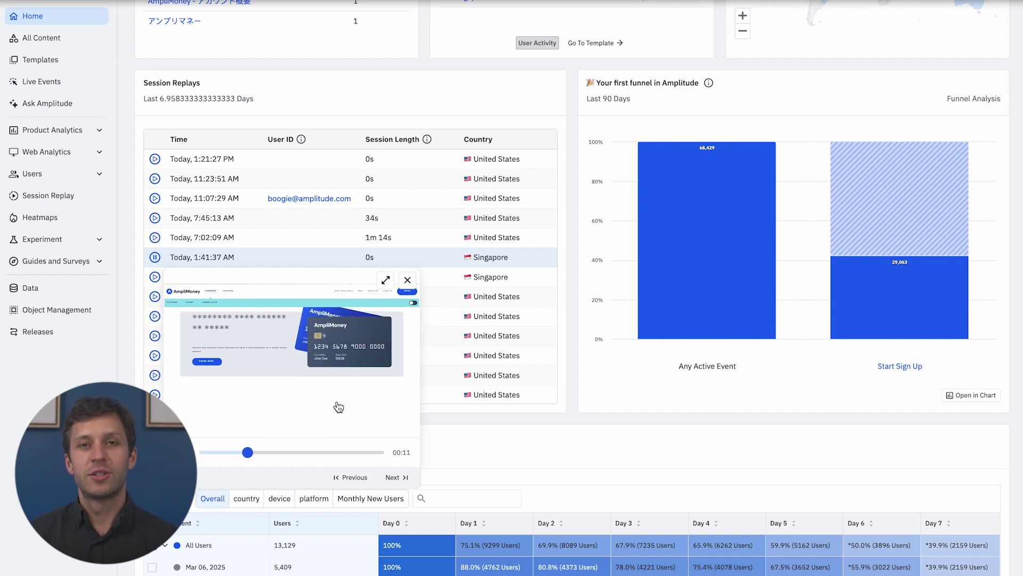
left_click(386, 281)
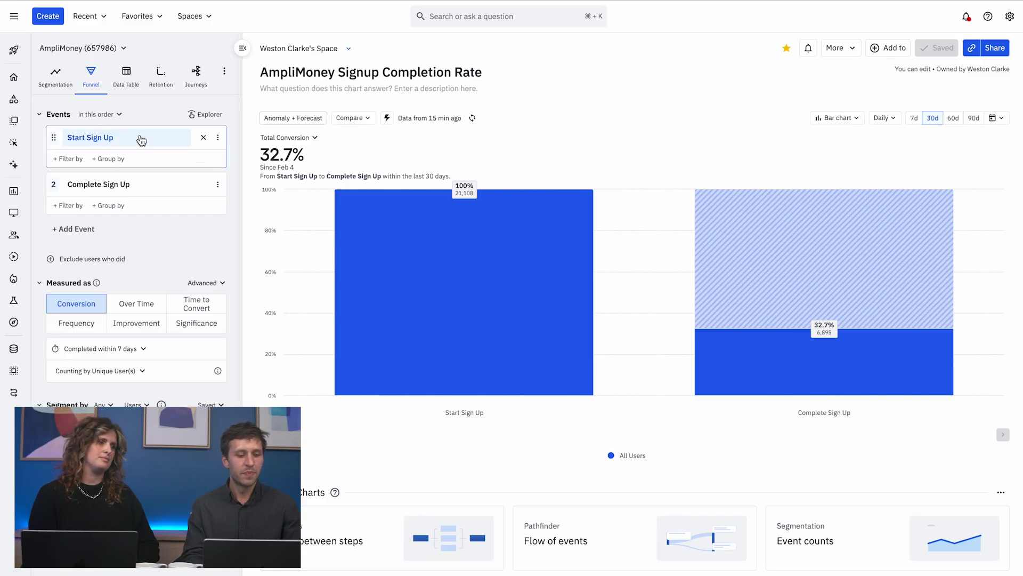
mouse_move(141, 139)
mouse_move(112, 187)
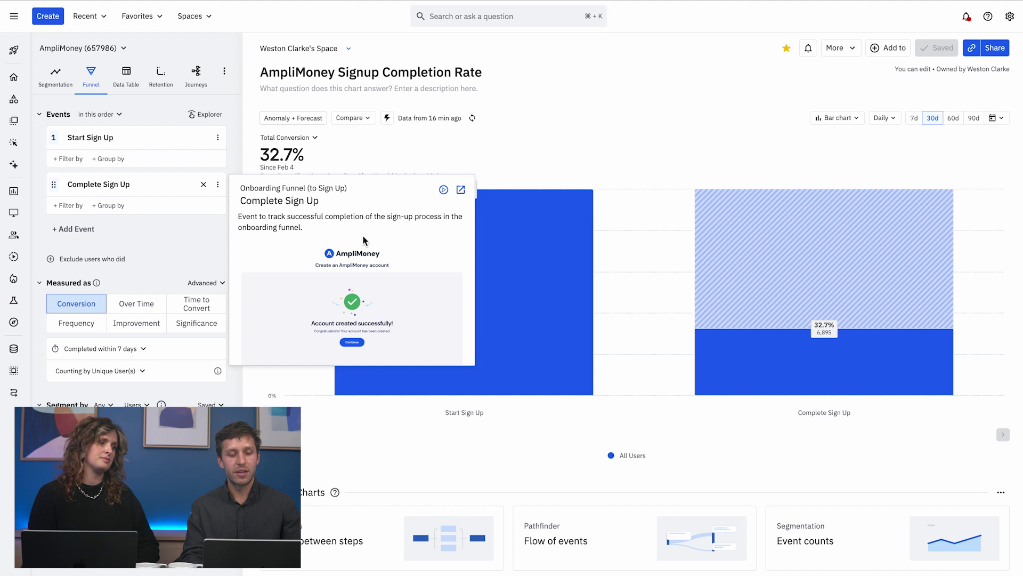
scroll(363, 235, "down", 1)
scroll(363, 235, "down", 1)
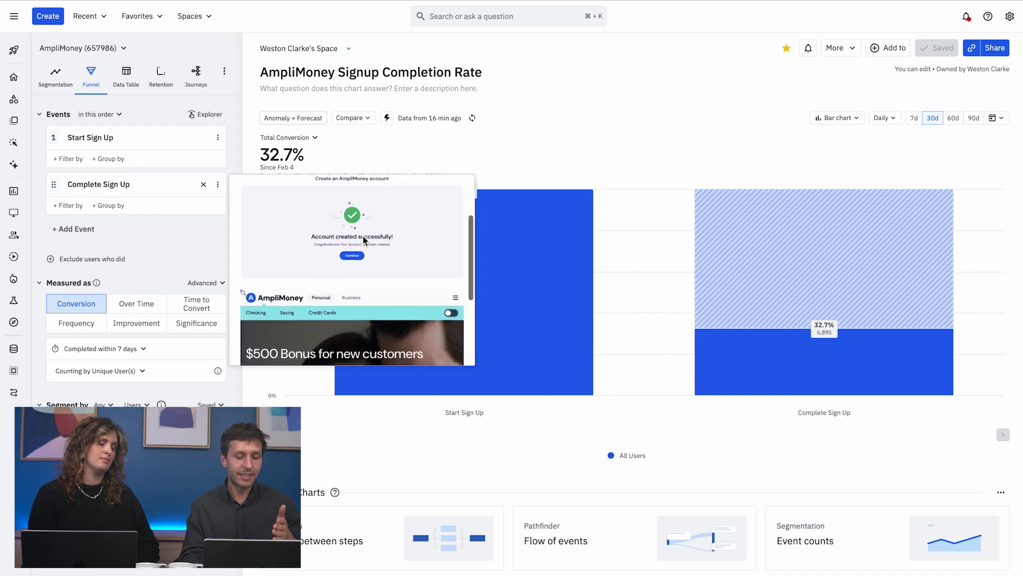
scroll(363, 235, "down", 3)
scroll(365, 239, "up", 2)
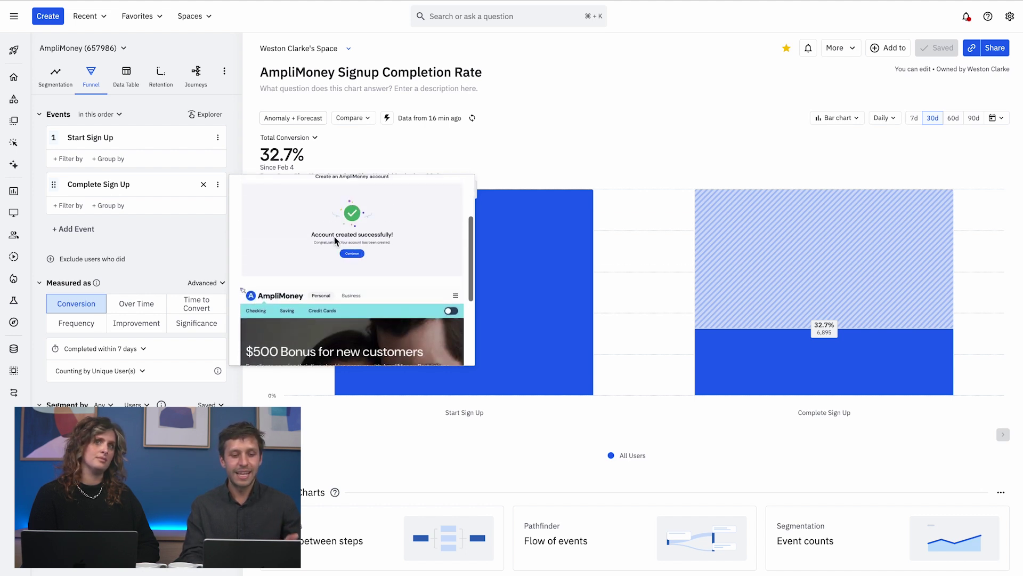
scroll(334, 241, "up", 1)
scroll(335, 241, "up", 1)
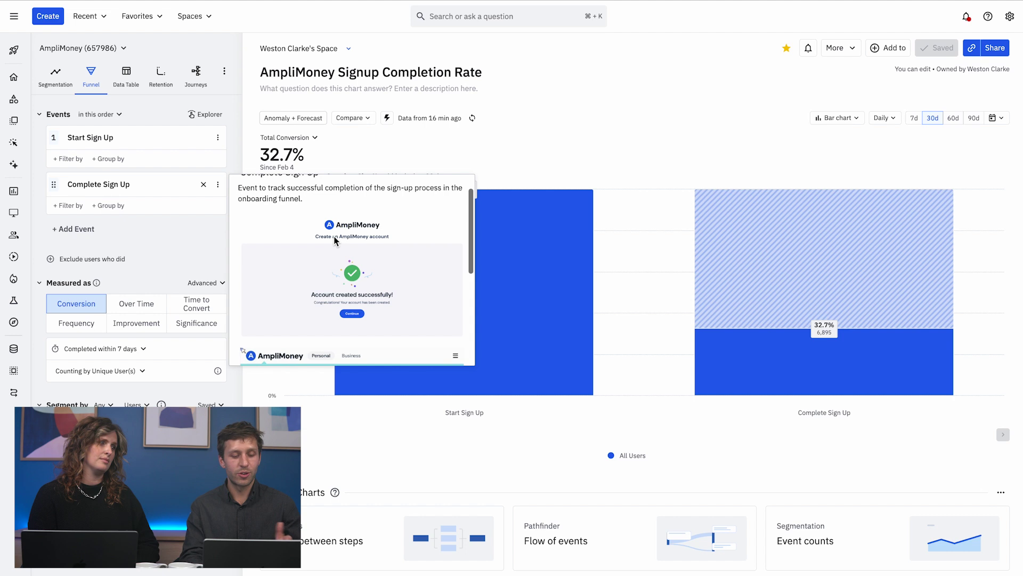
scroll(335, 241, "up", 1)
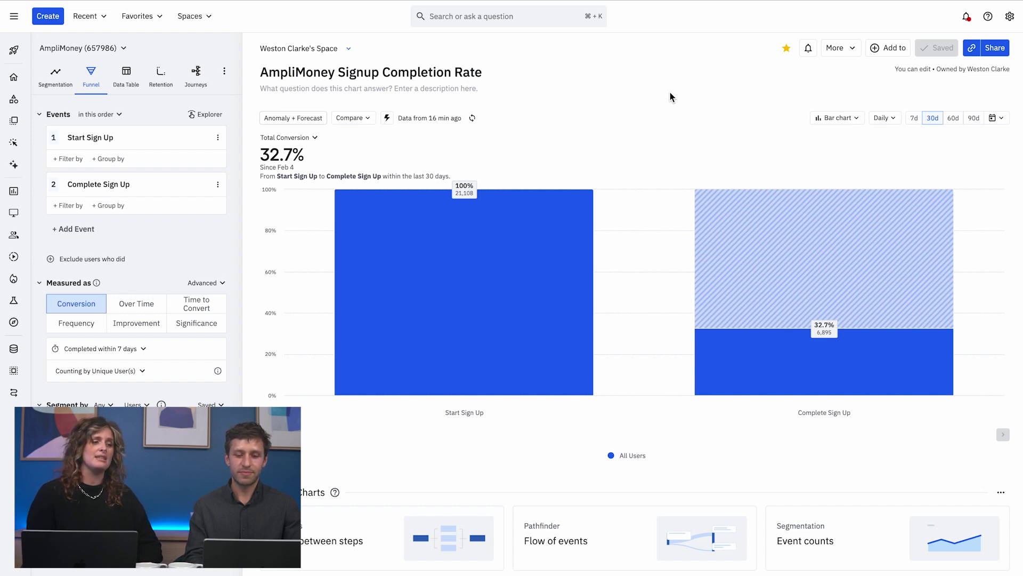
Open session replays for users who dropped off before Complete Sign Up
mouse_move(753, 246)
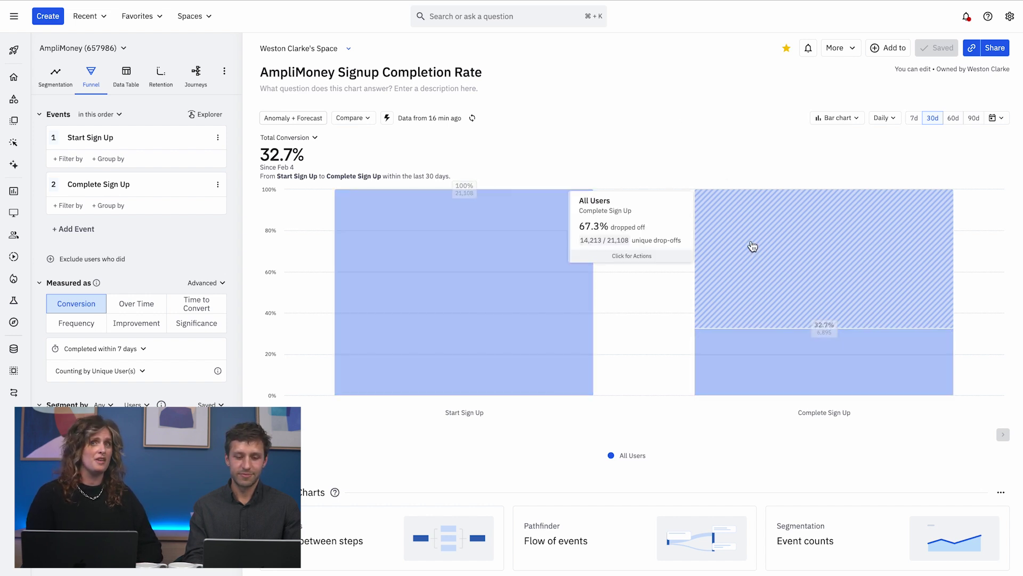
mouse_move(751, 344)
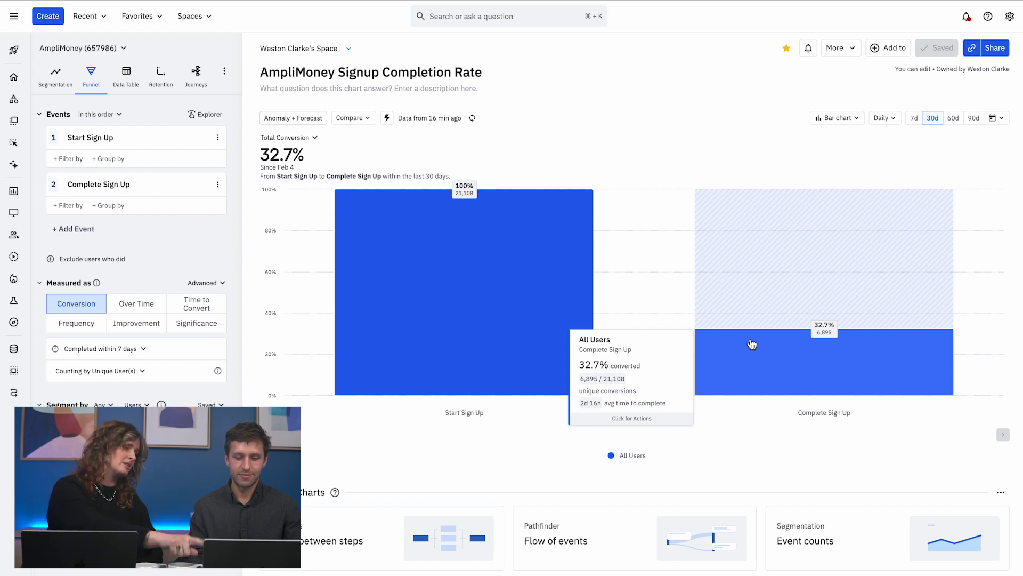
left_click(741, 284)
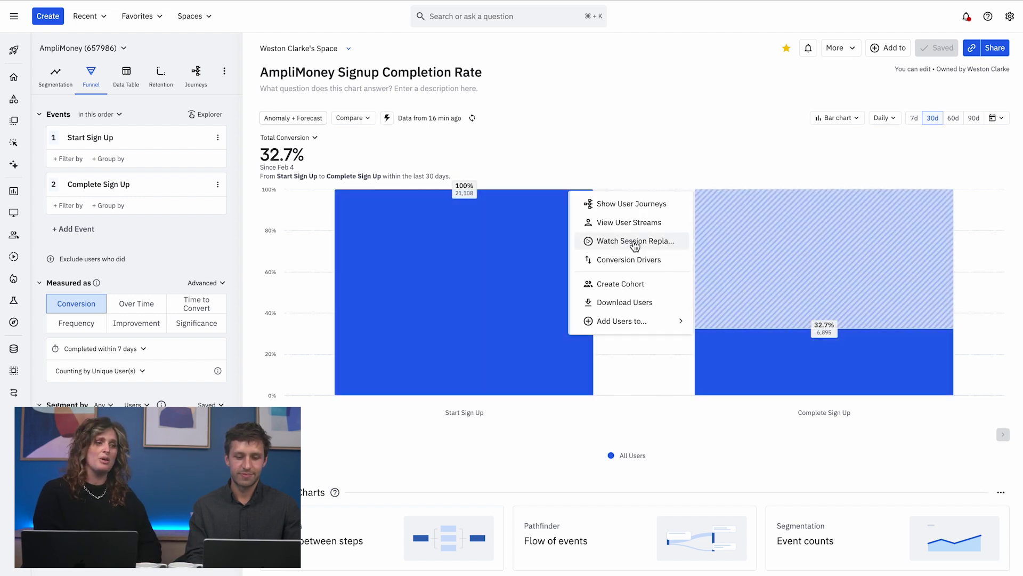
left_click(627, 241)
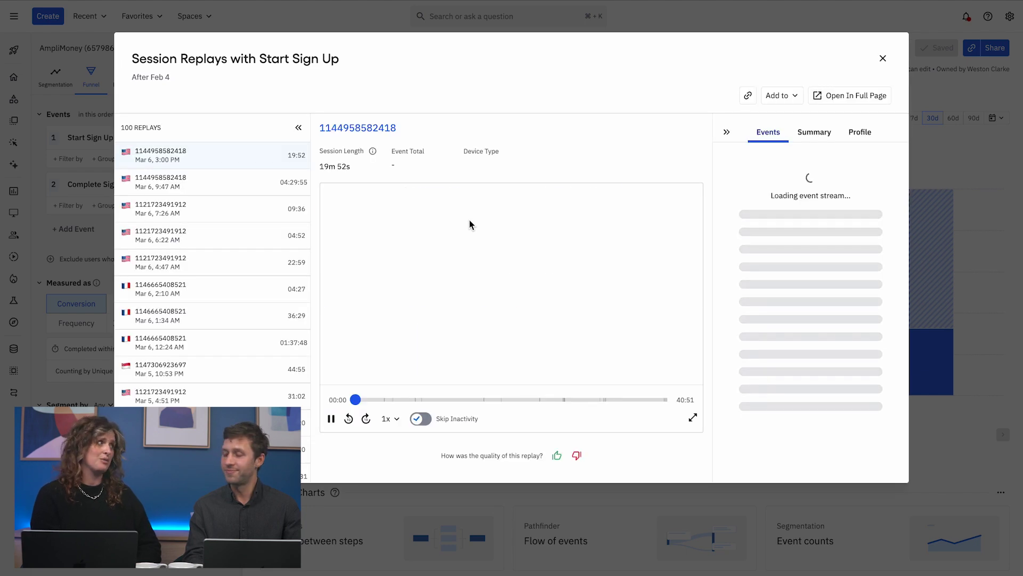
Play the Mar 6 sessions at 2:10 AM, 1:34 AM (36 min) and 12:24 AM (1h 37m)
left_click(178, 290)
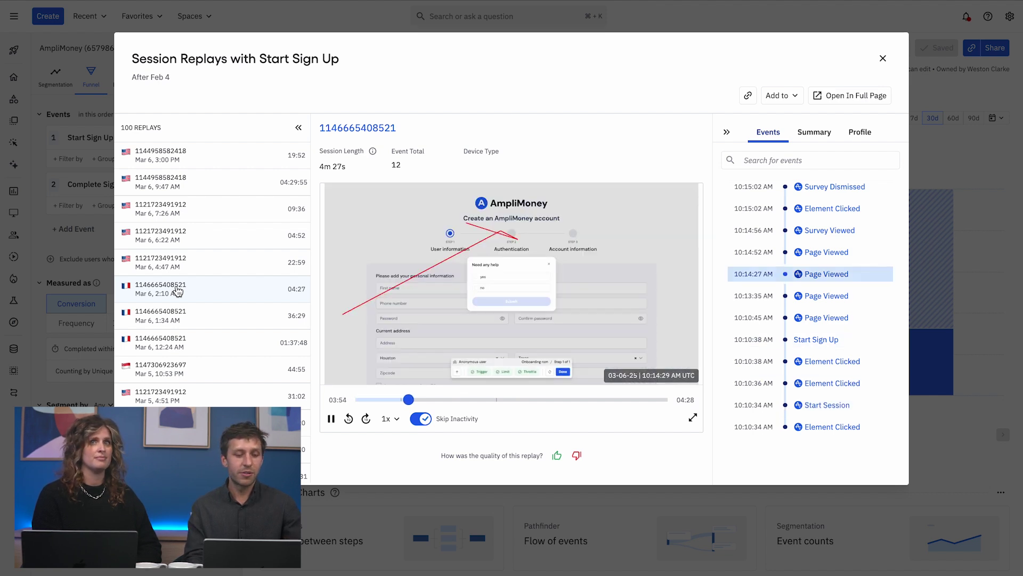
left_click(195, 314)
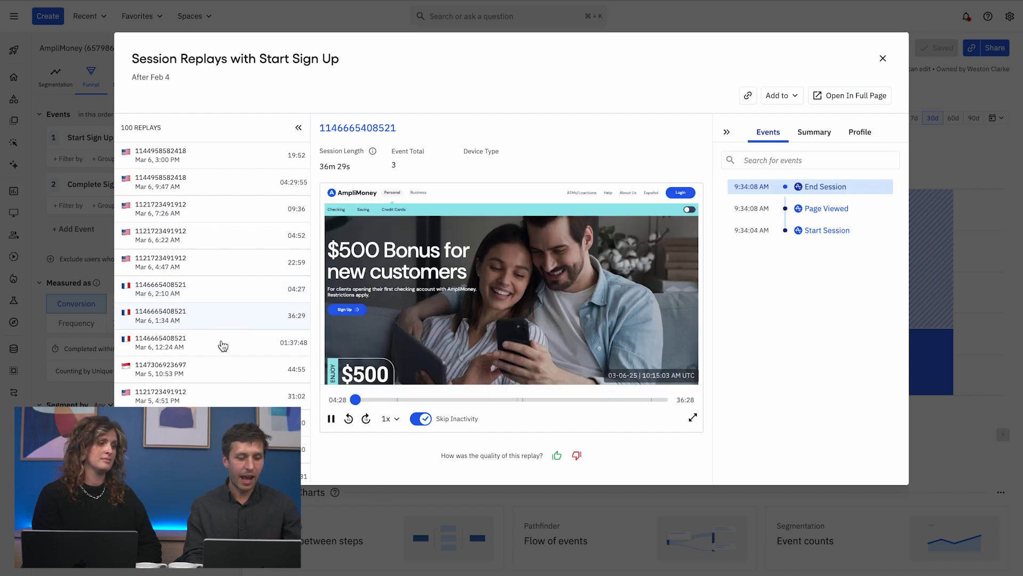
left_click(222, 346)
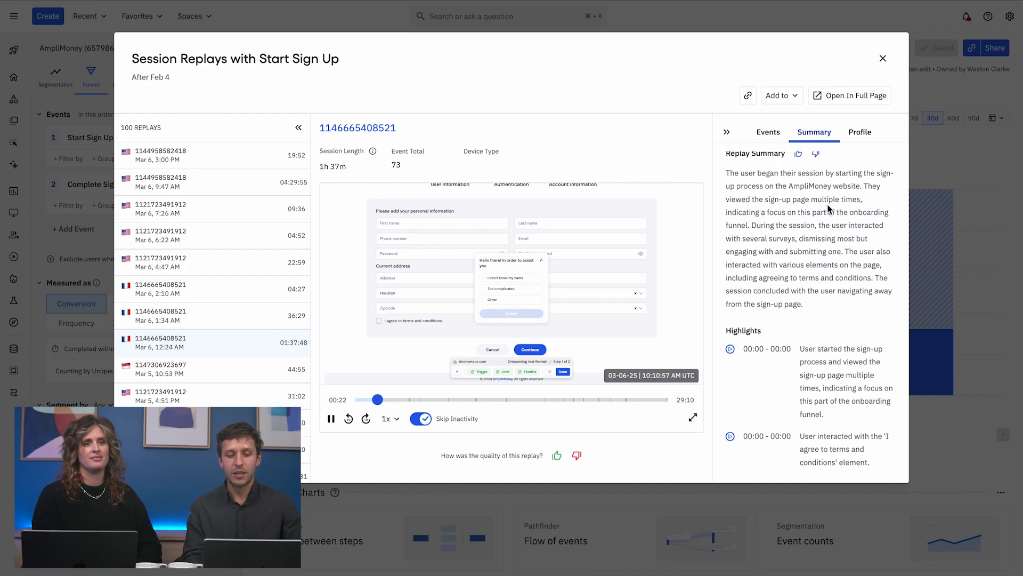
Read the 1h 37m replay's AI summary through Highlights, neutral Sentiment and Actions
scroll(827, 207, "up", 1)
scroll(828, 206, "down", 5)
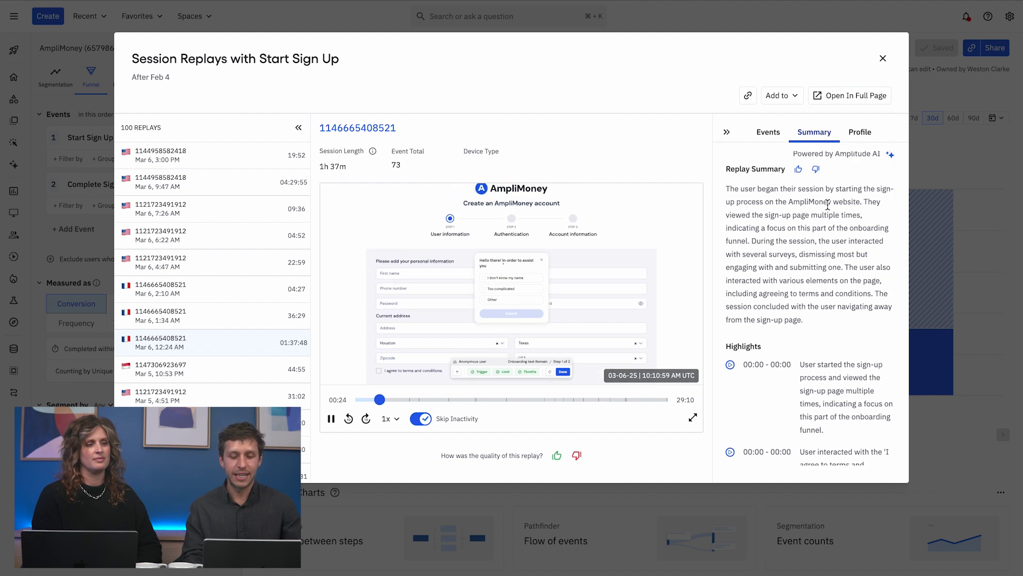
scroll(847, 214, "down", 5)
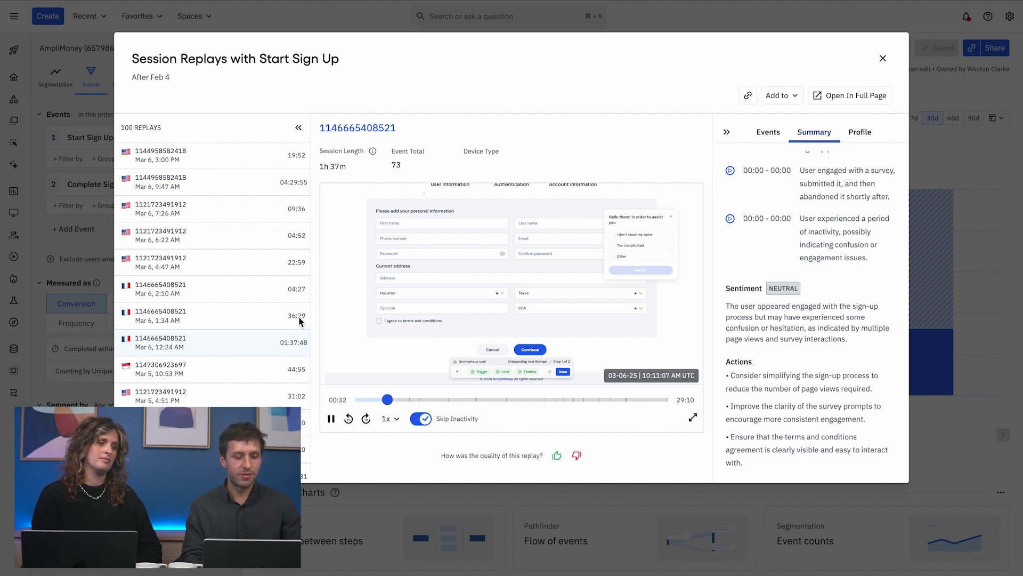
scroll(799, 299, "down", 1)
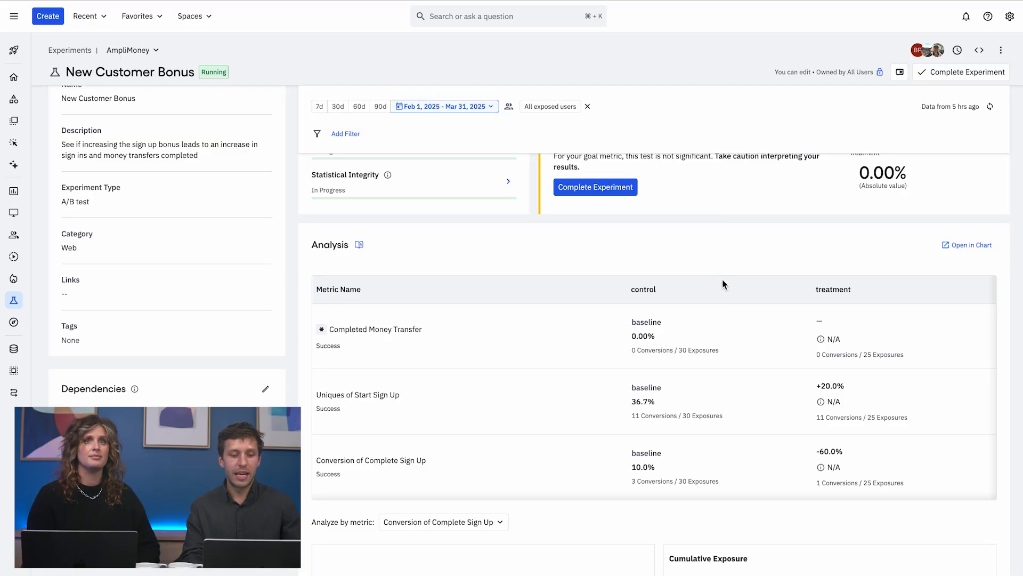
Open control-group Start Sign Up replays from the experiment and play the second and third sessions
mouse_move(657, 401)
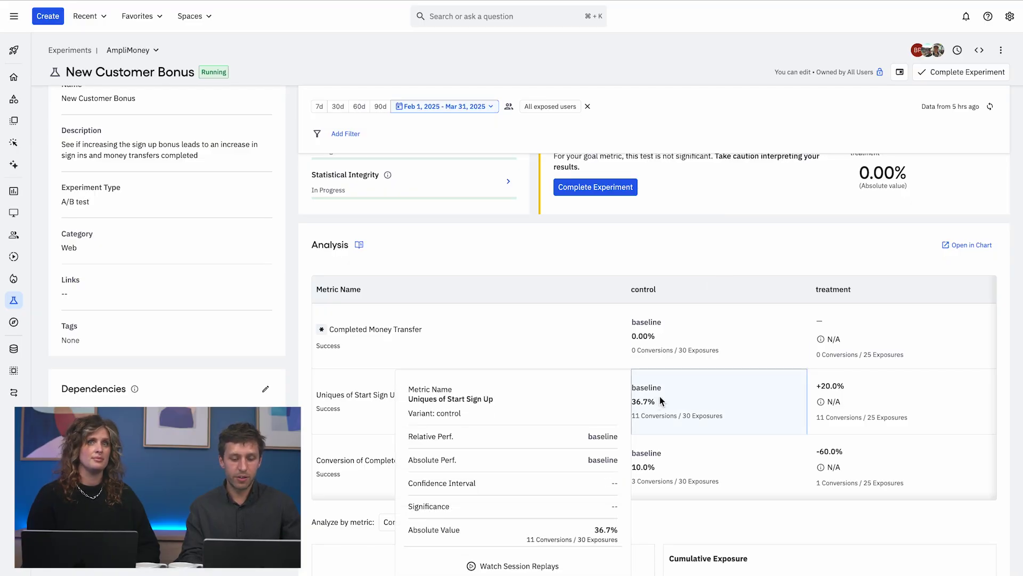
left_click(487, 567)
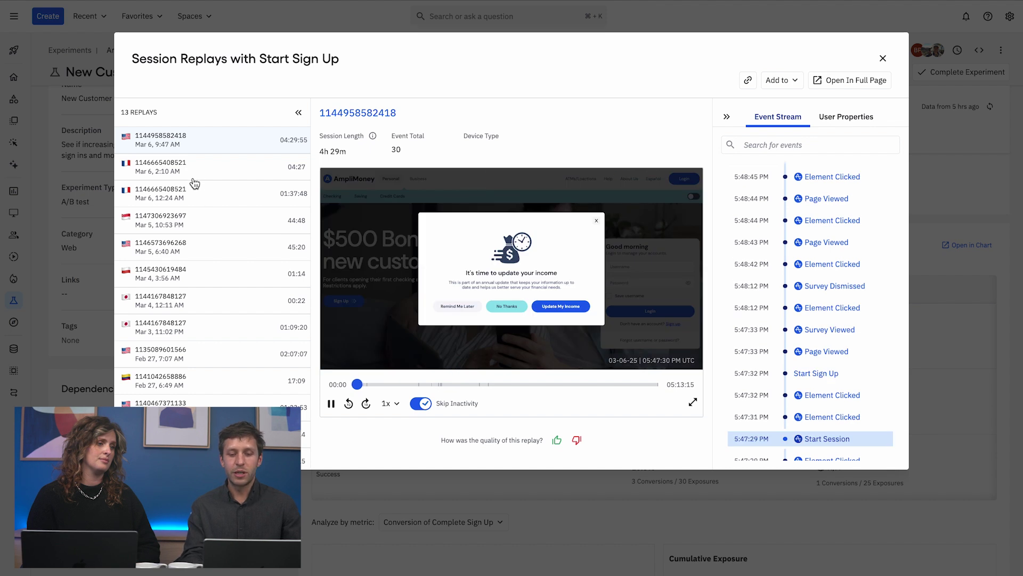
left_click(182, 170)
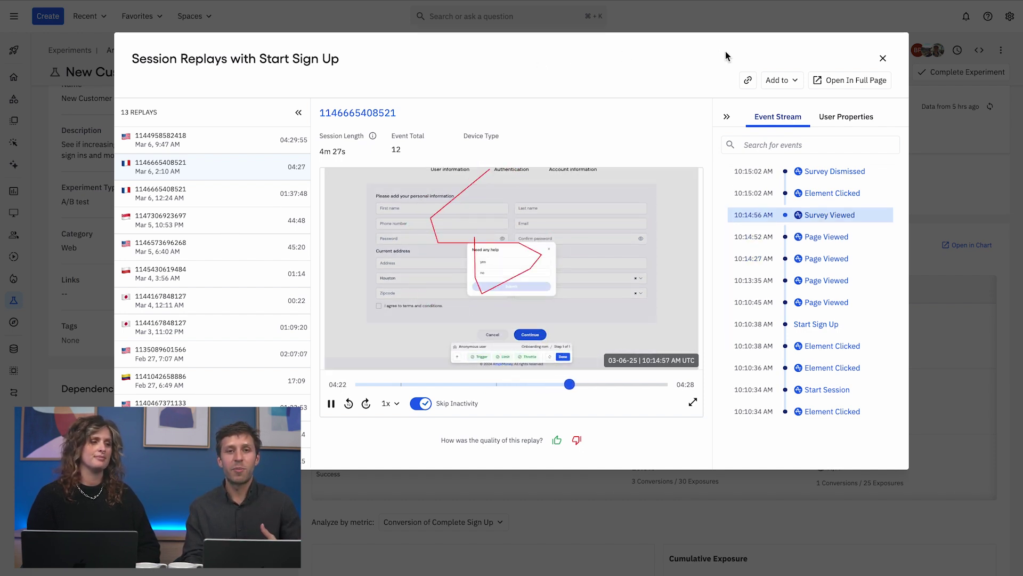
left_click(219, 198)
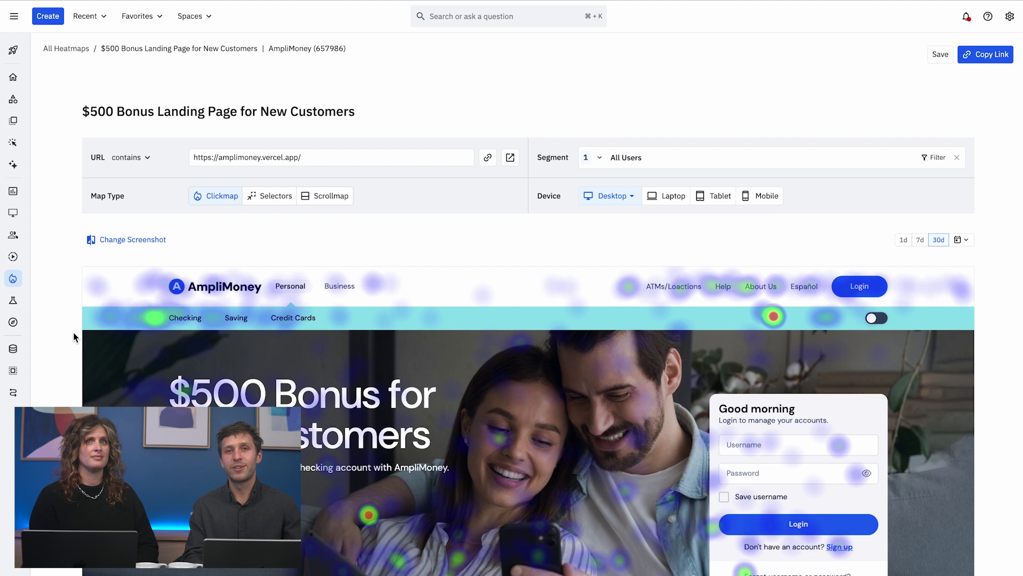
Select the upper-left hero region of the $500 Bonus clickmap, showing 419 clicks (44.15%)
scroll(73, 334, "down", 1)
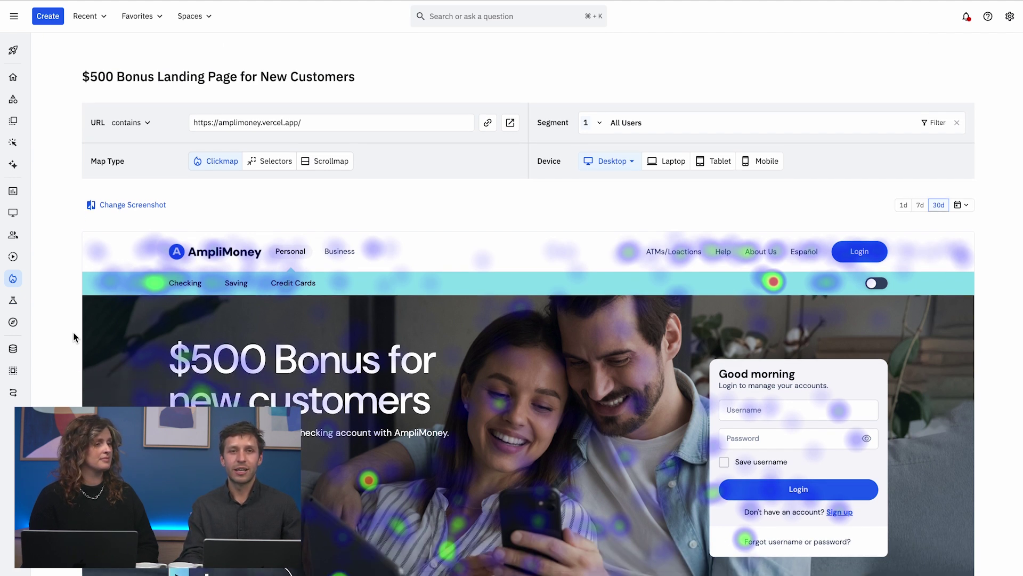
scroll(74, 333, "down", 1)
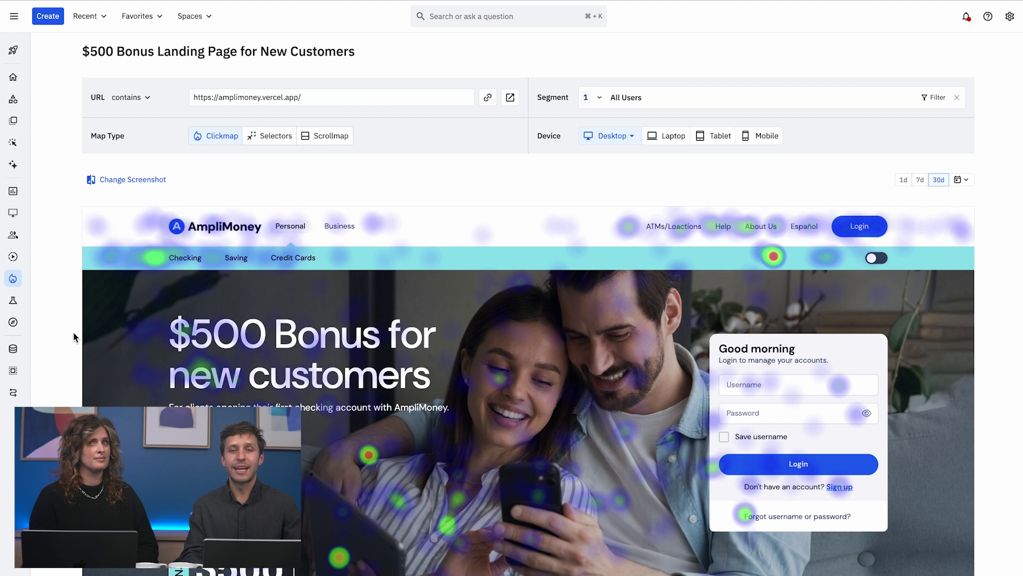
scroll(73, 337, "down", 2)
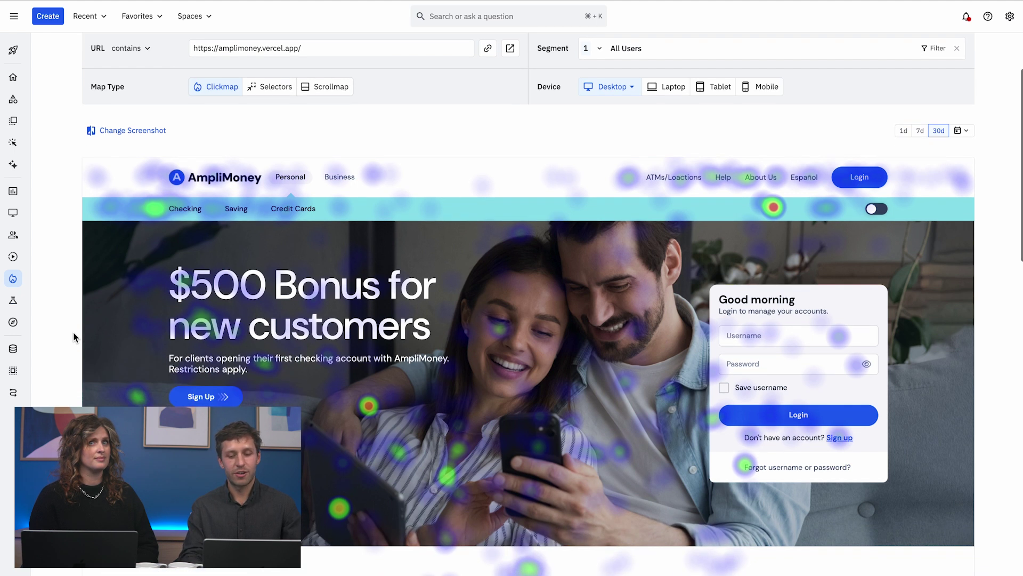
scroll(78, 324, "up", 2)
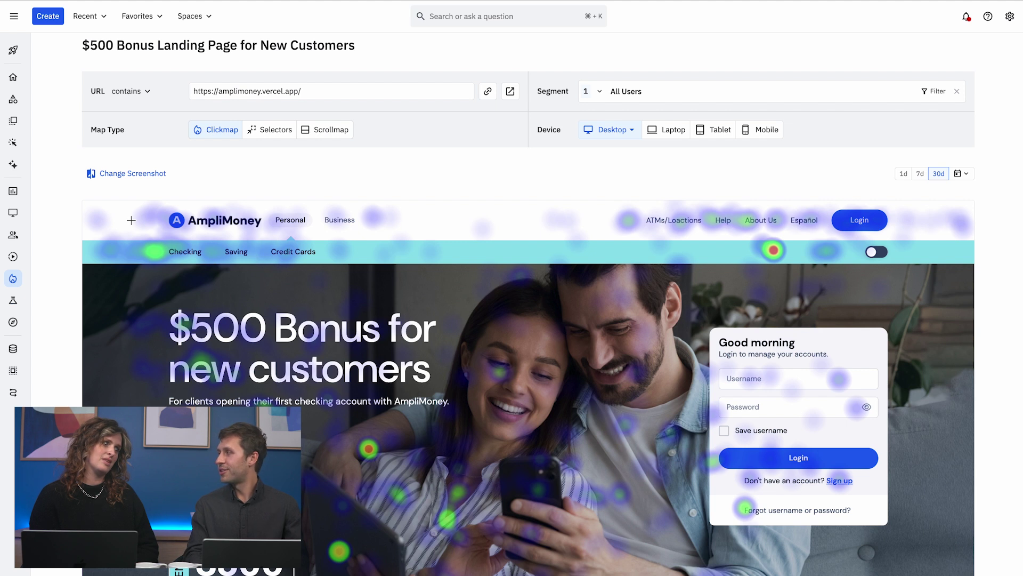
left_click_drag(112, 220, 475, 572)
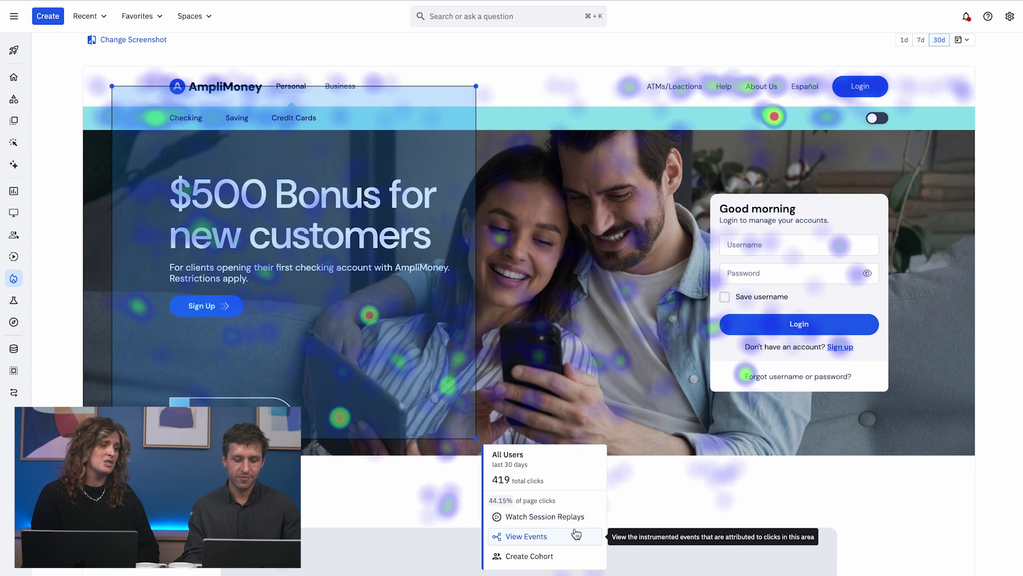
Open the 68 replays of hero-area clicks and play a 9-second session
left_click(573, 523)
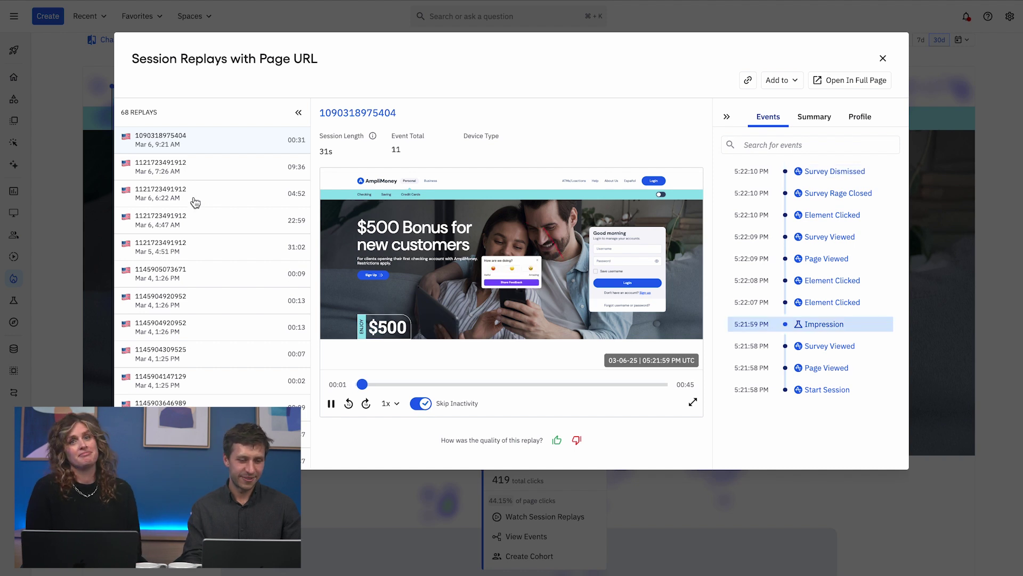
scroll(211, 211, "down", 5)
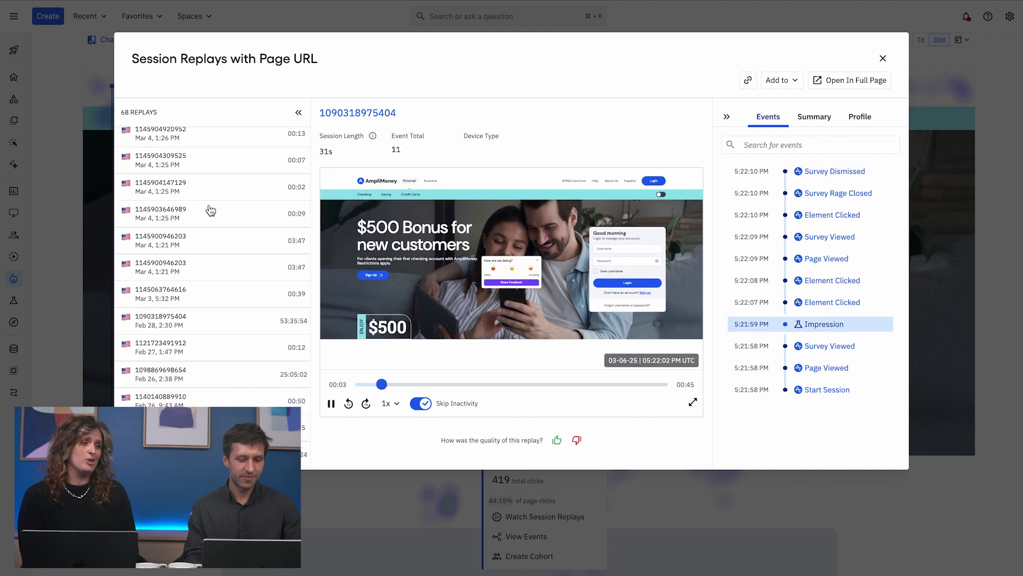
left_click(211, 211)
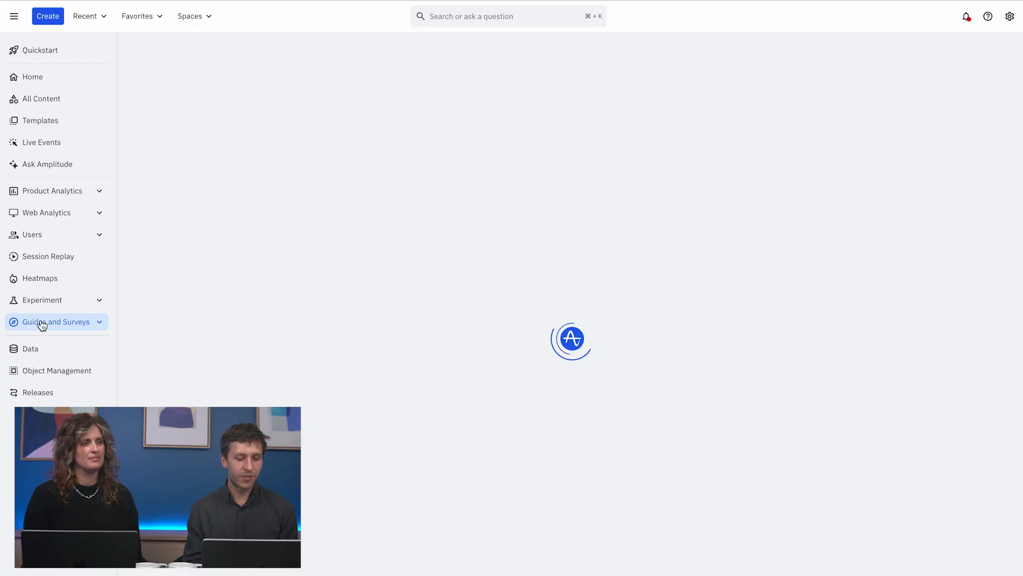
Open the March (Q1) AmpliMoney Rating Survey from Guides and Surveys and view its four responses
left_click(39, 322)
left_click(46, 388)
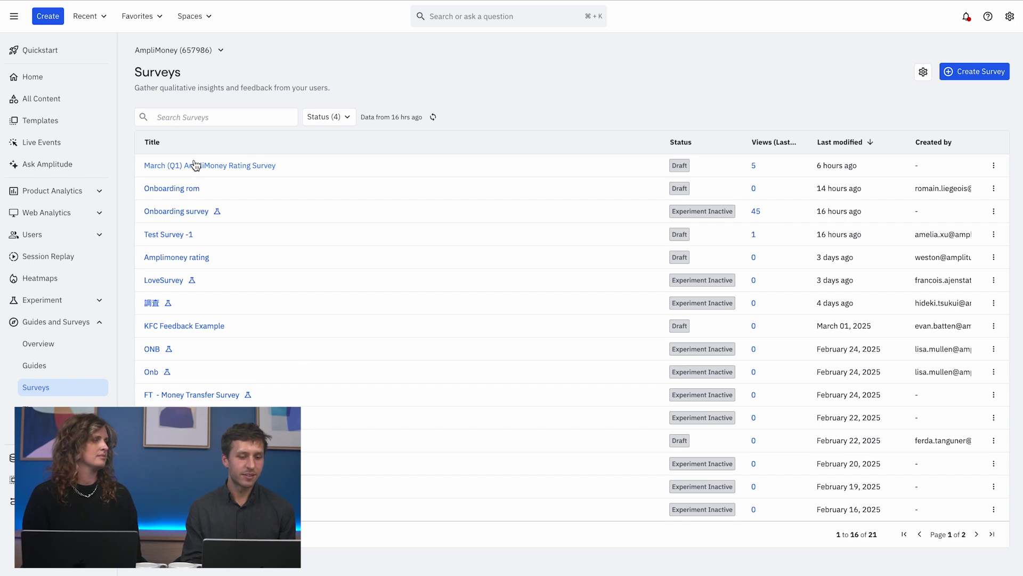
left_click(221, 167)
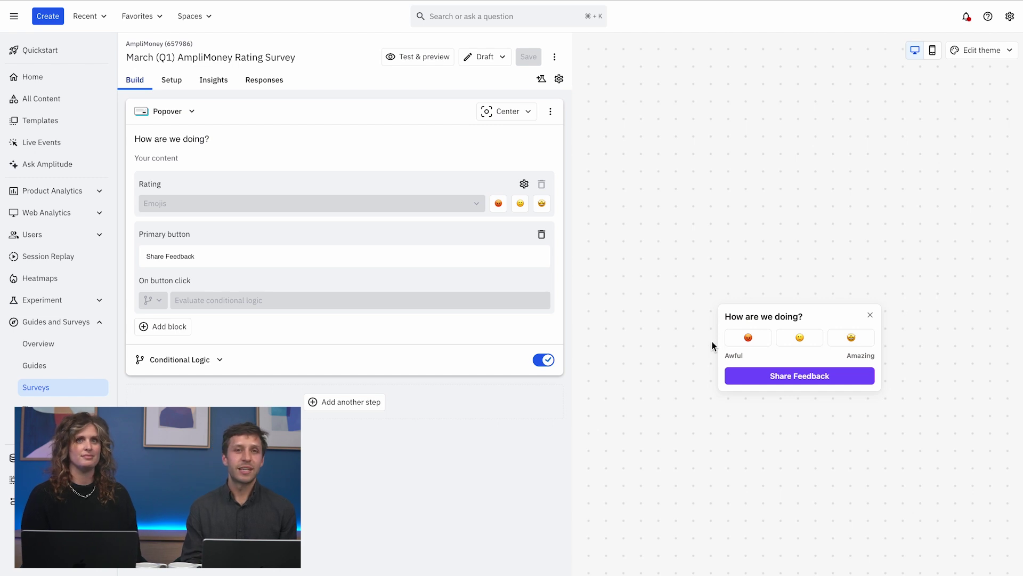
left_click(269, 91)
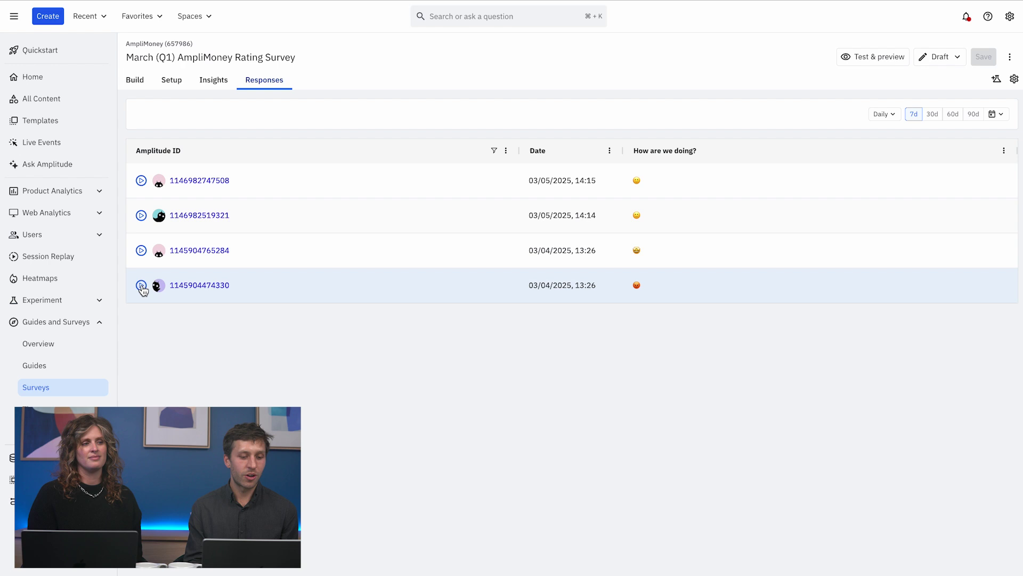
Play the angry-rating response's 14-second replay and review its NEGATIVE sentiment and suggested actions
left_click(141, 286)
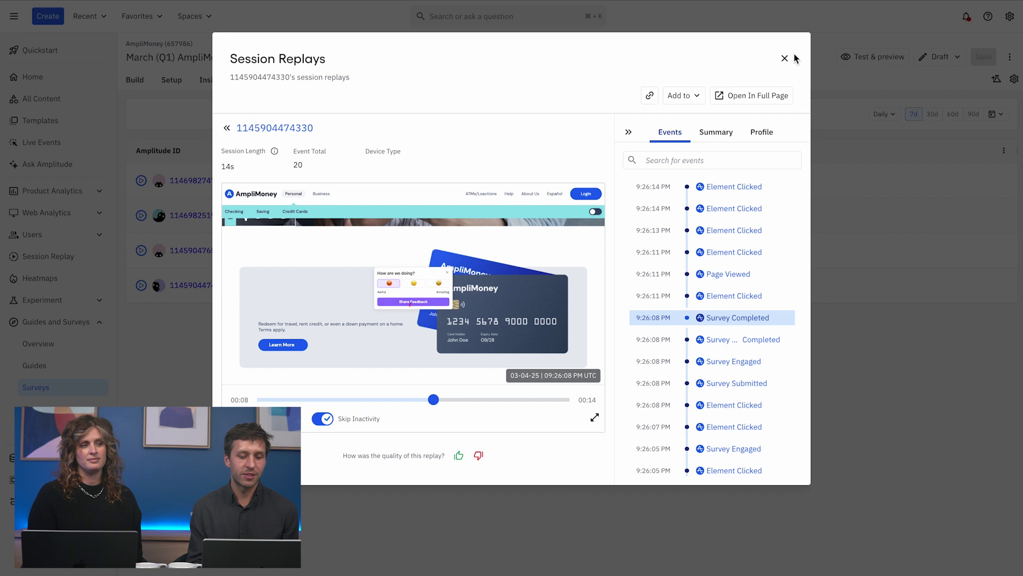
left_click(725, 131)
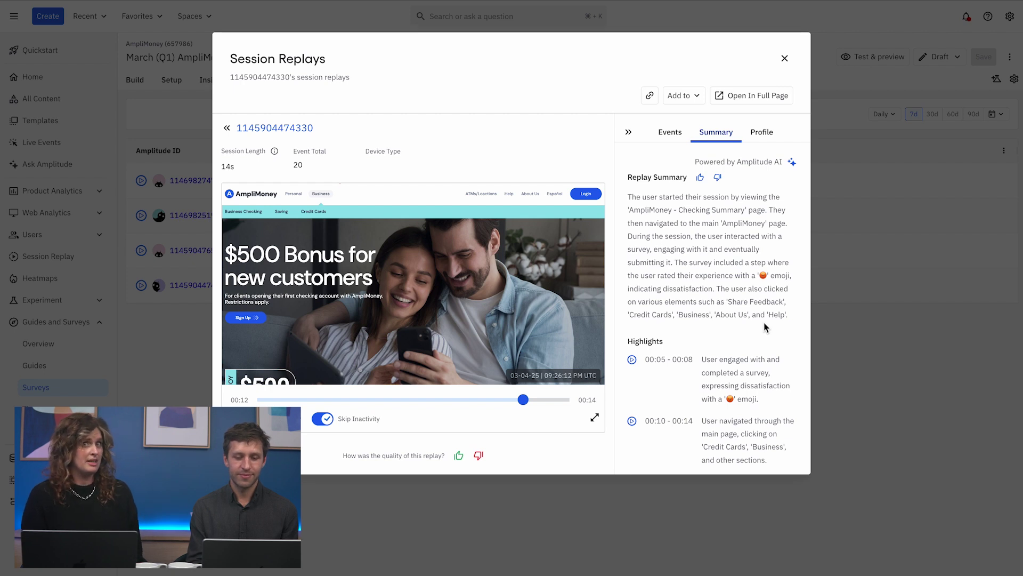
scroll(765, 327, "down", 4)
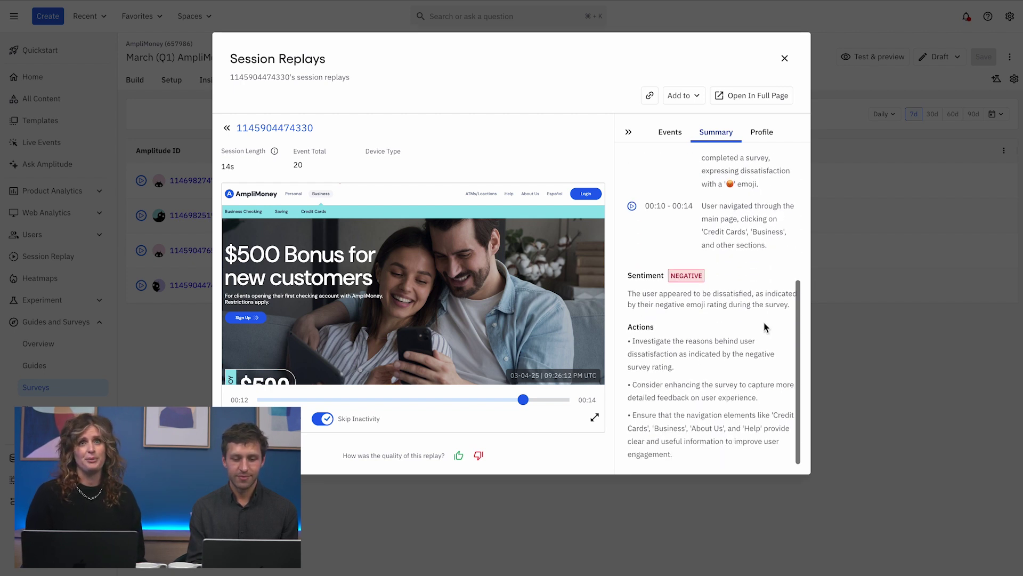
triple_click(631, 272)
left_click(690, 326)
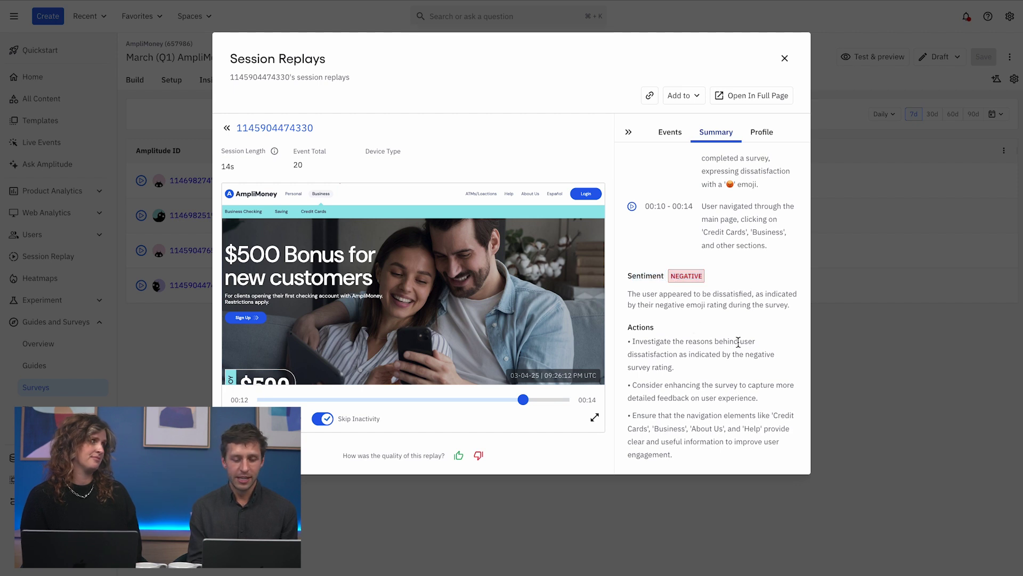